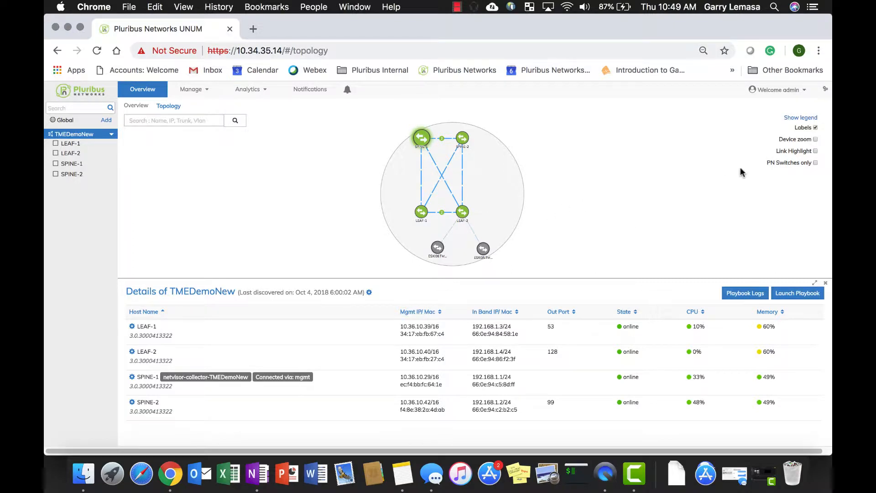
Launch a playbook for the TMEDemoNew fabric, choose L3 VRRP EBGP and proceed to its playbook settings.
left_click(795, 296)
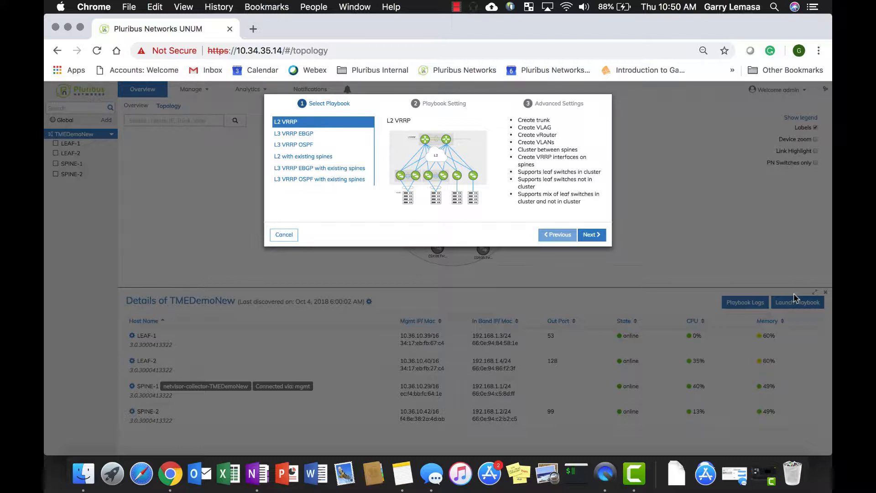
left_click(304, 134)
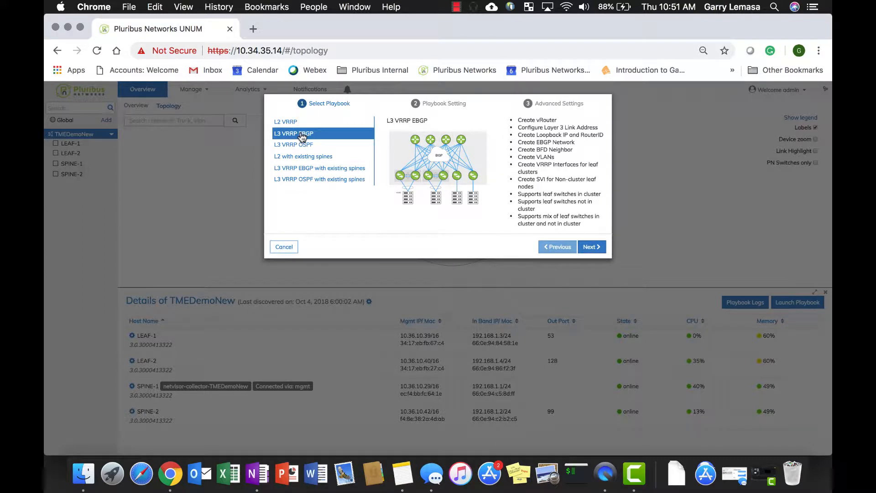
left_click(593, 248)
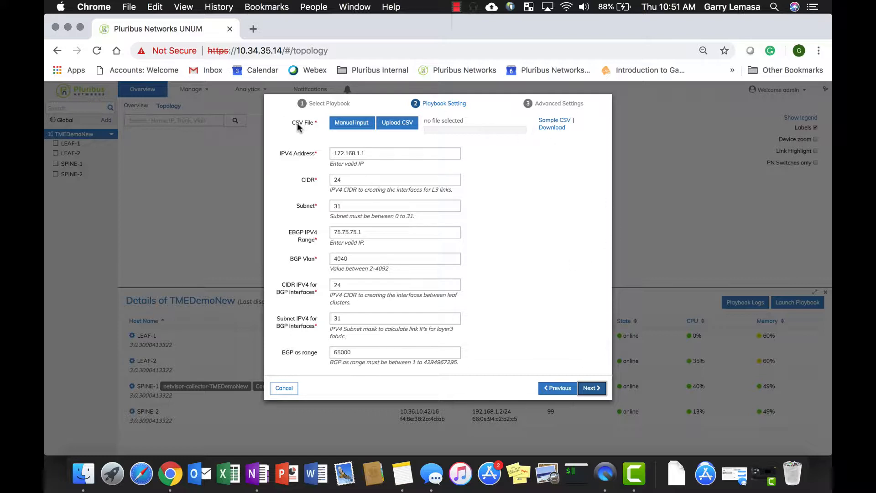
Add a manual CSV entry with VLAN ID 101 and VRRP IP 101.101.101.1/24.
left_click(354, 123)
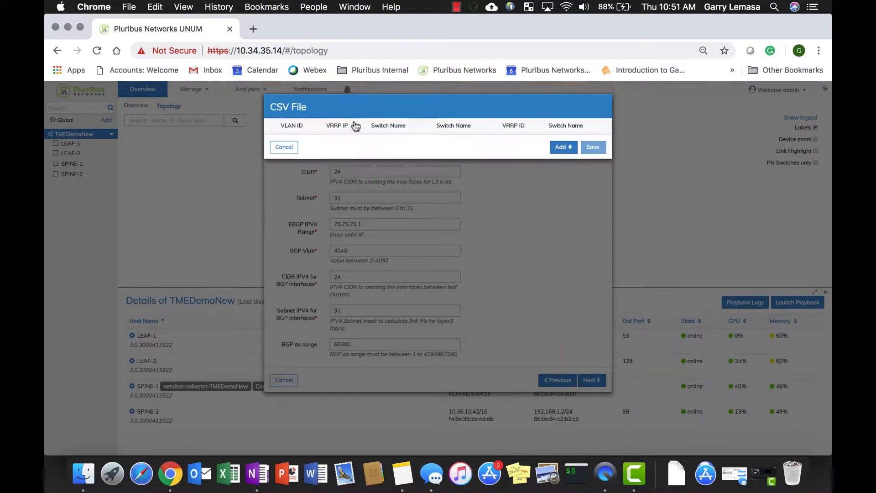
left_click(562, 147)
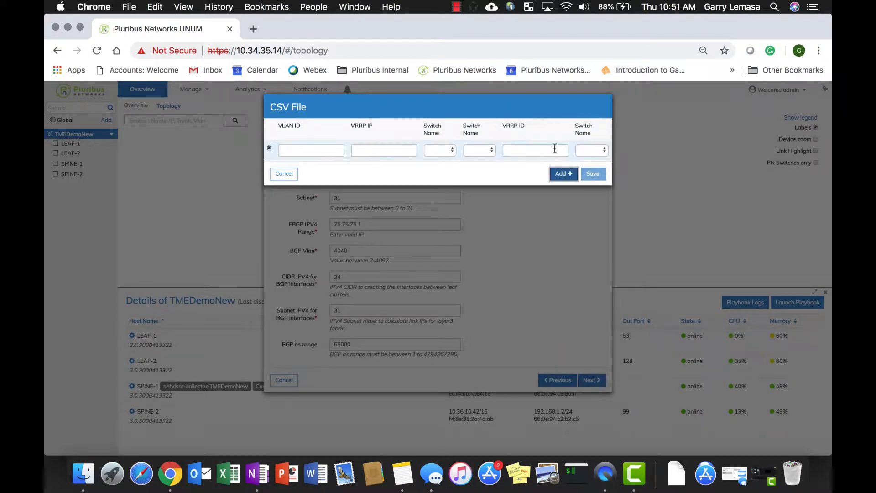
left_click(335, 150)
type("101")
left_click(405, 150)
type("101.101.")
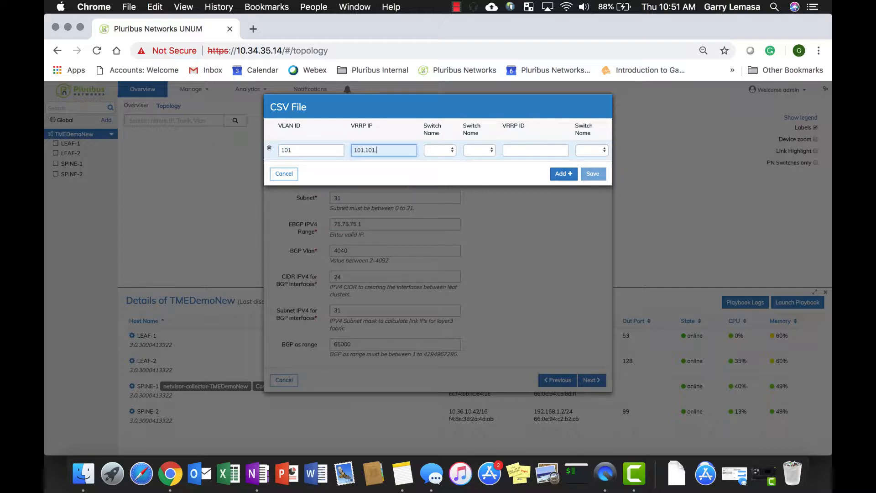
type("101.1/24")
Complete the VLAN 101 entry with switches LEAF-1 and LEAF-2, VRRP ID 18 and final switch LEAF-1, and save it.
left_click(447, 149)
left_click(444, 161)
left_click(490, 152)
left_click(483, 167)
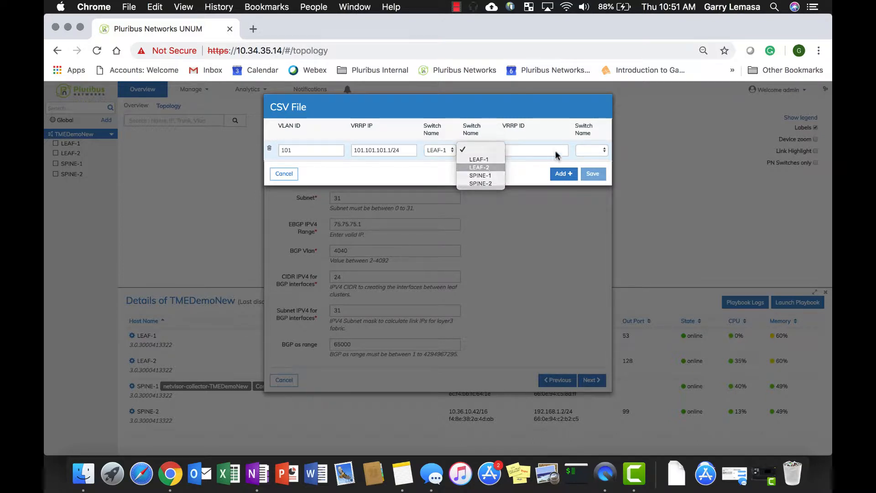
left_click(538, 150)
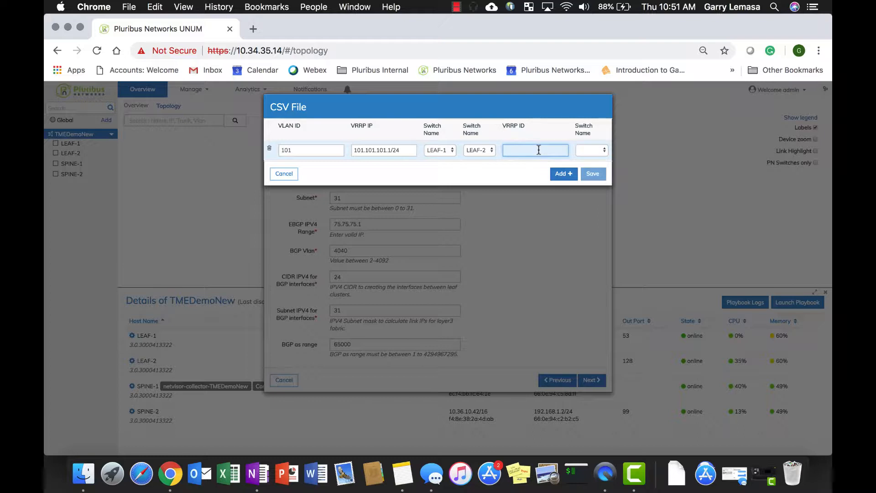
type("18")
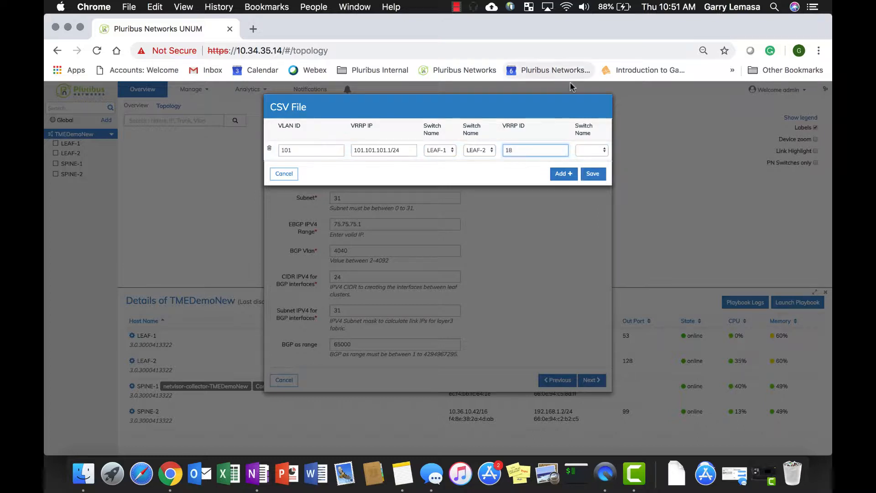
left_click(597, 147)
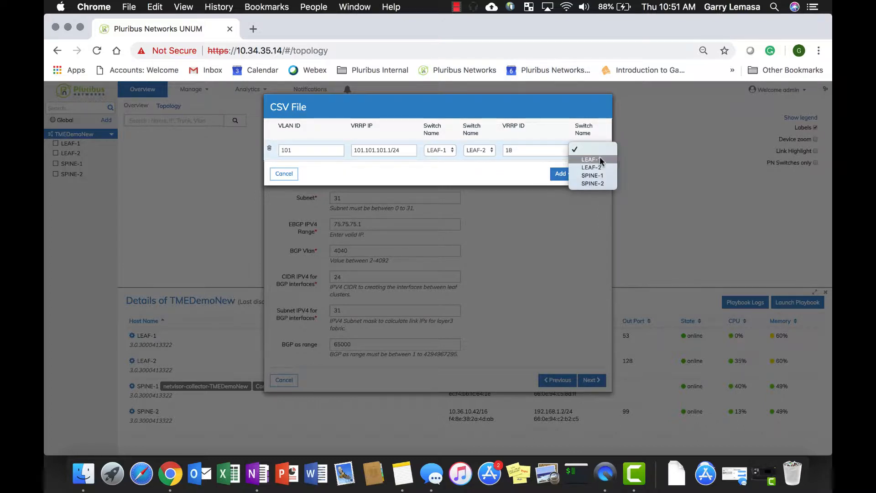
left_click(595, 159)
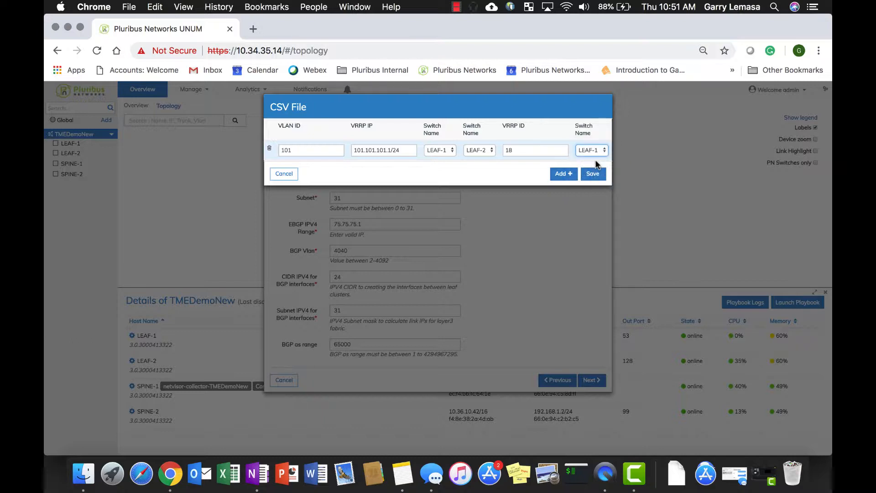
left_click(594, 176)
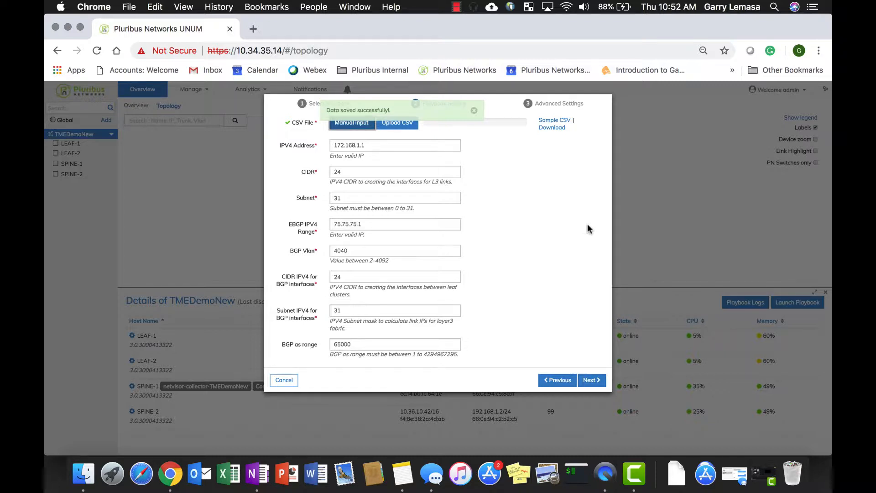
Accept the preset playbook and advanced settings, deploy the L3 VRRP EBGP playbook and dismiss the deployment notice.
left_click(592, 380)
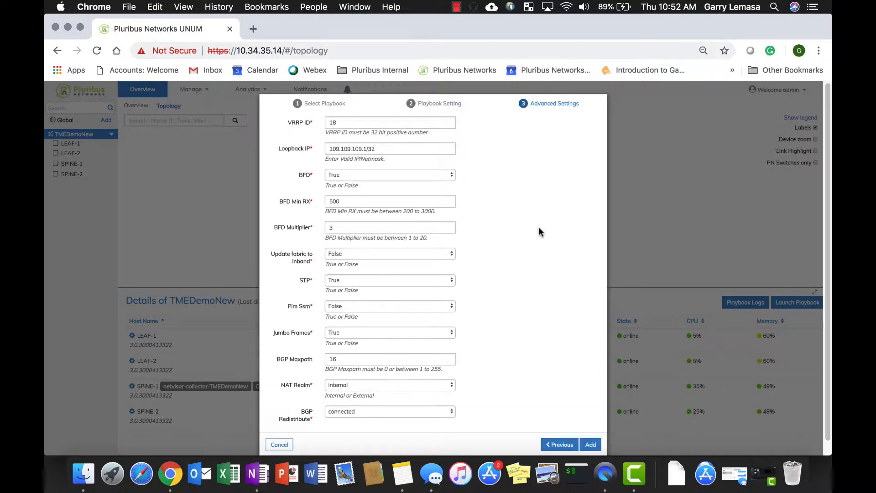
left_click(591, 445)
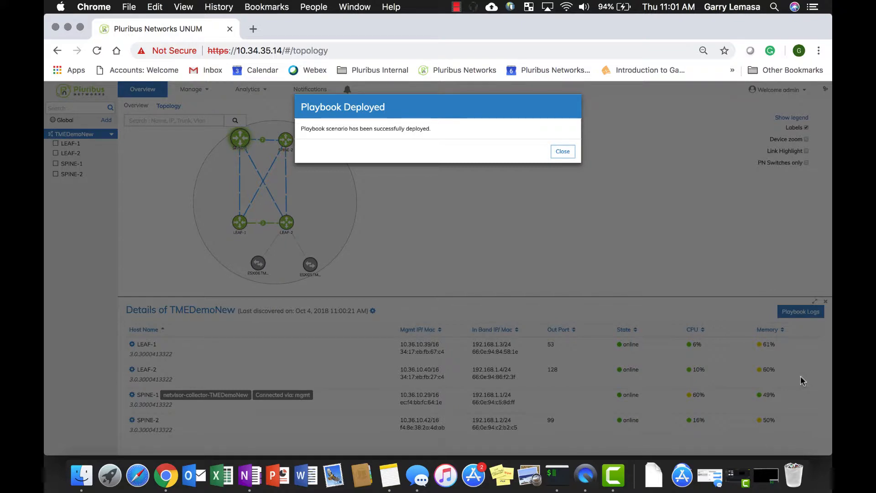
left_click(566, 154)
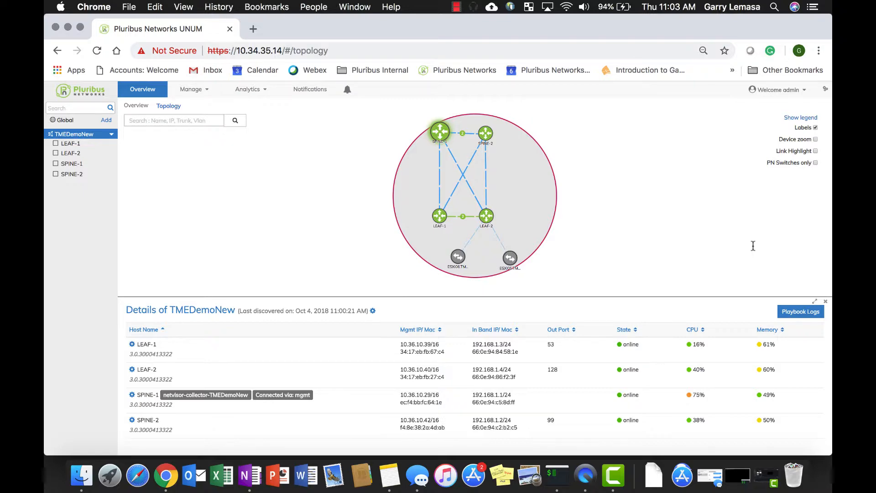
Review the playbook logs through to the last entry for the steps executed on each switch, and close them.
left_click(808, 314)
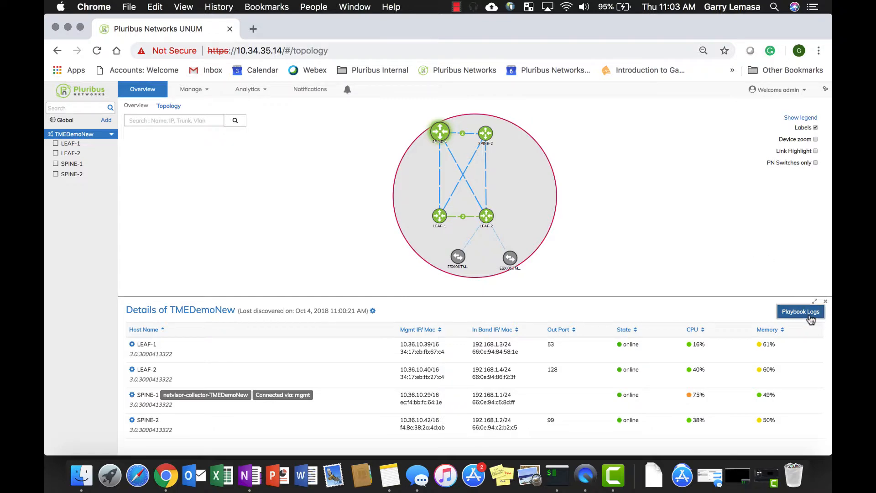
scroll(495, 320, "down", 2)
scroll(488, 332, "up", 2)
scroll(426, 328, "down", 10)
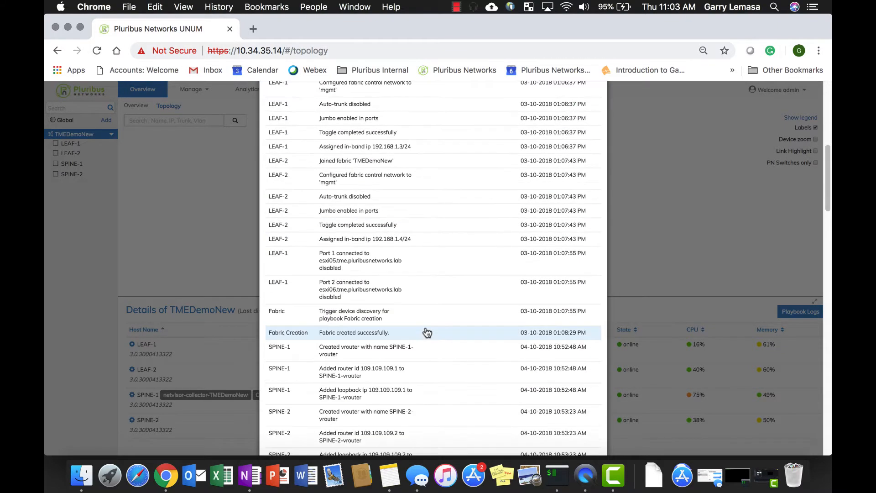
scroll(427, 332, "down", 5)
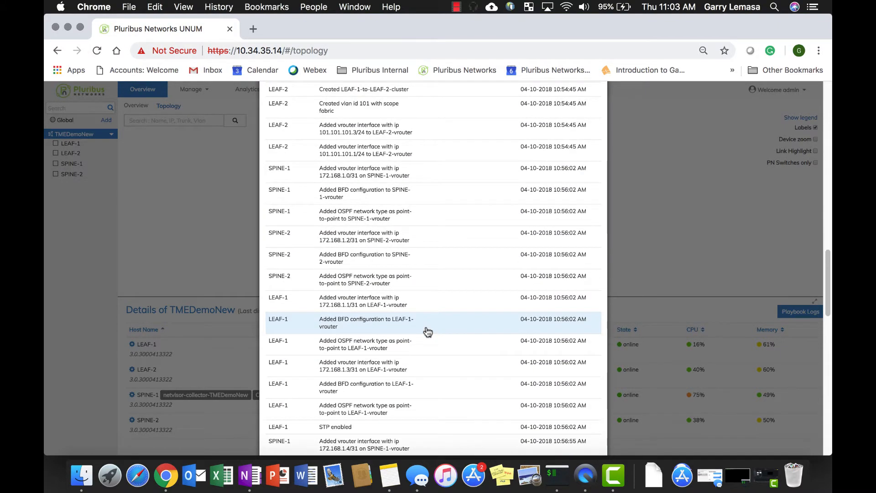
scroll(438, 274, "down", 10)
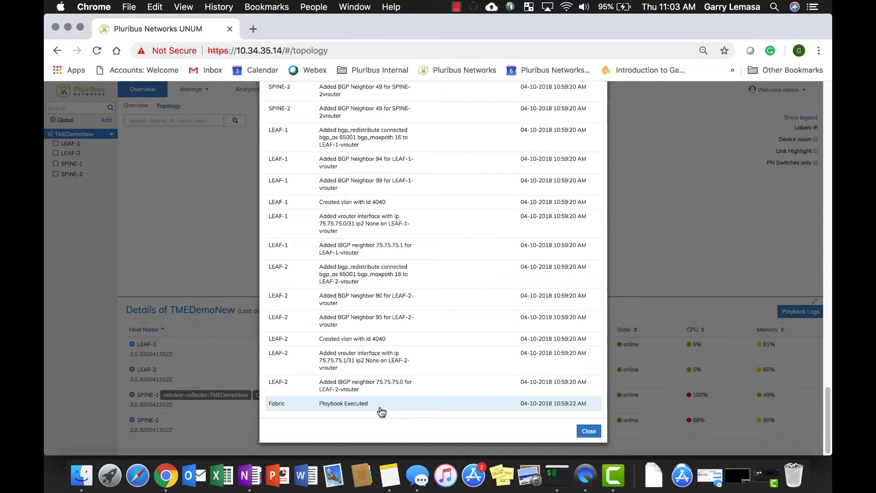
left_click(588, 432)
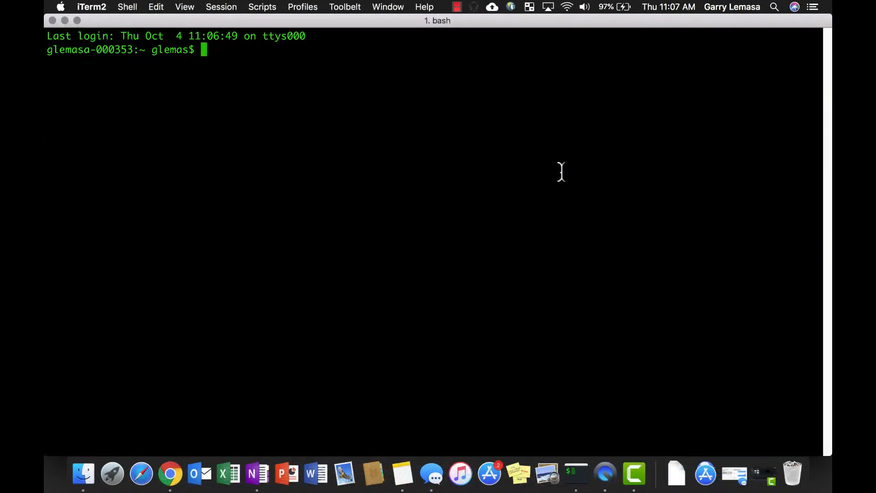
Switch to iTerm2 and log in over SSH to 10.36.10.39 as pluribus, entering the account password.
key("super+v")
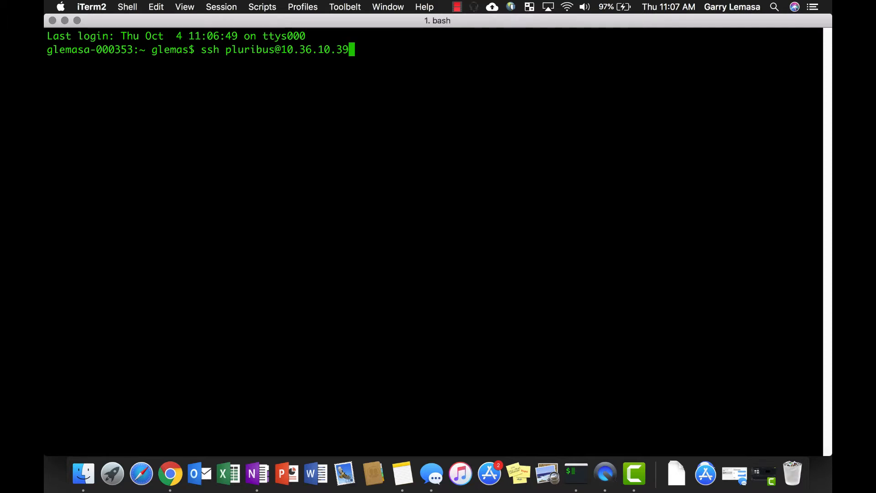
key("Return")
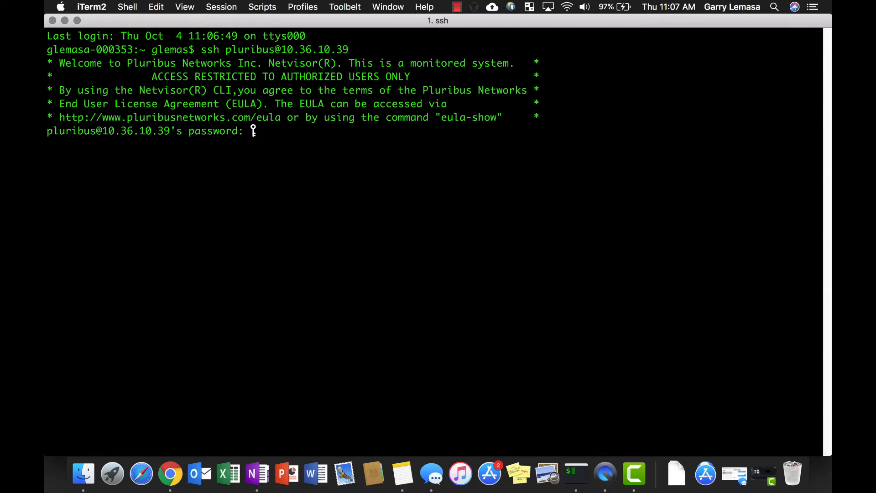
key("Return")
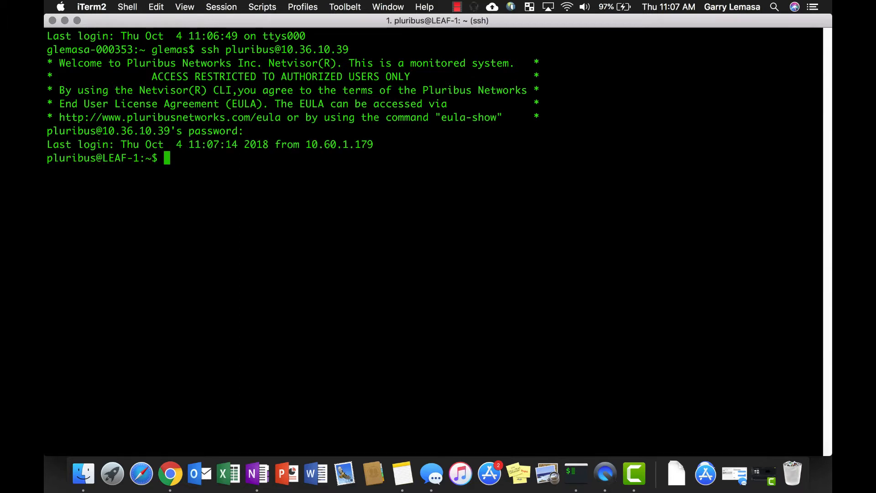
Start the Netvisor CLI with the cli command, accepting the default network-admin username and entering its password.
type("cli")
key("Return")
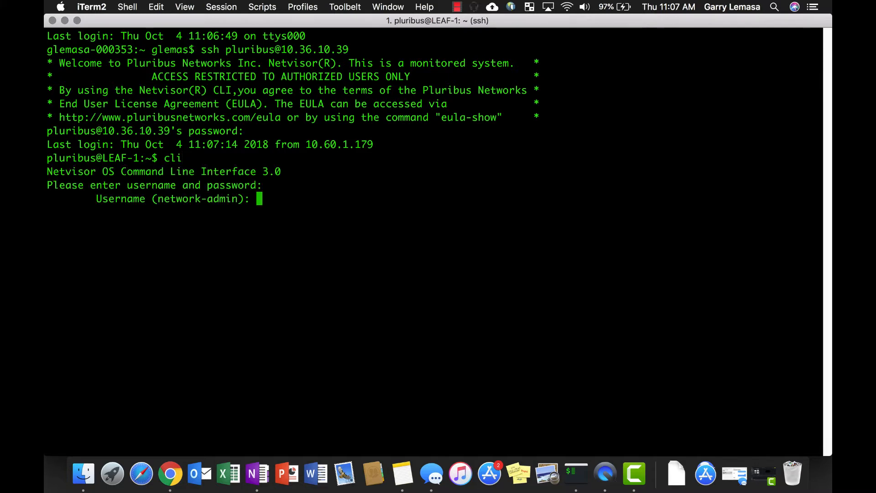
type("n")
key("Return")
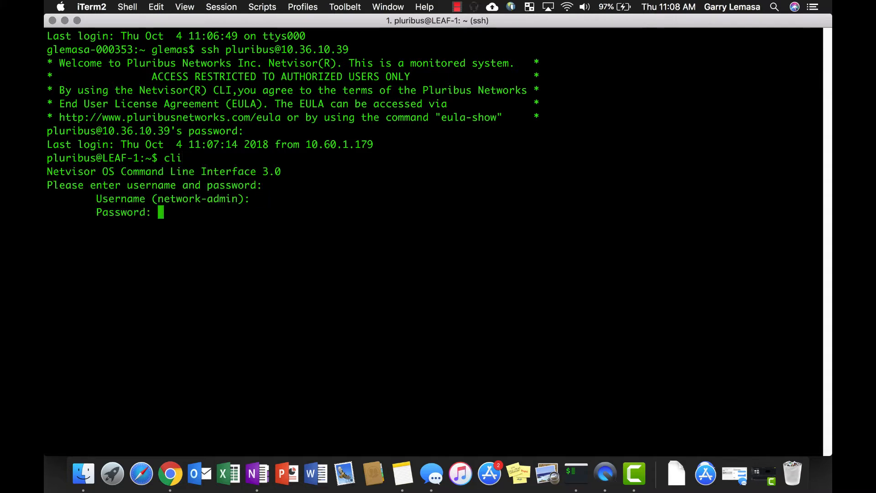
key("Return")
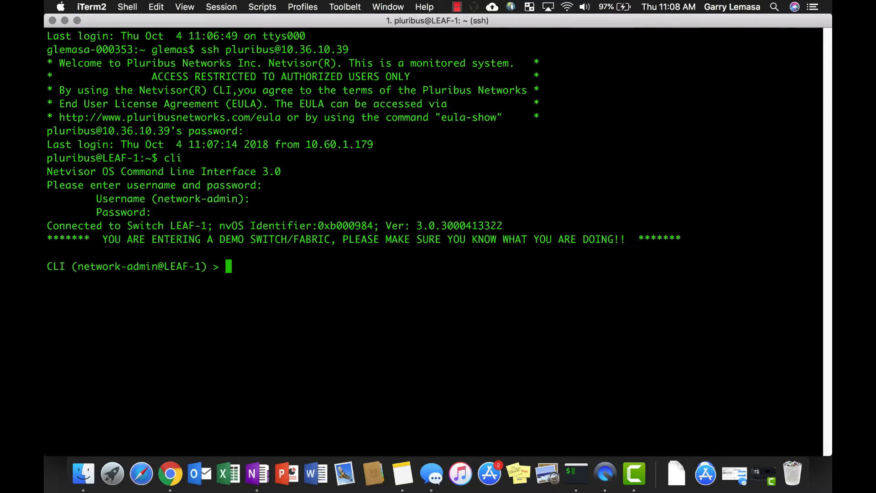
Run vrouter-show to list the vRouters configured across the fabric.
type("vrouter-")
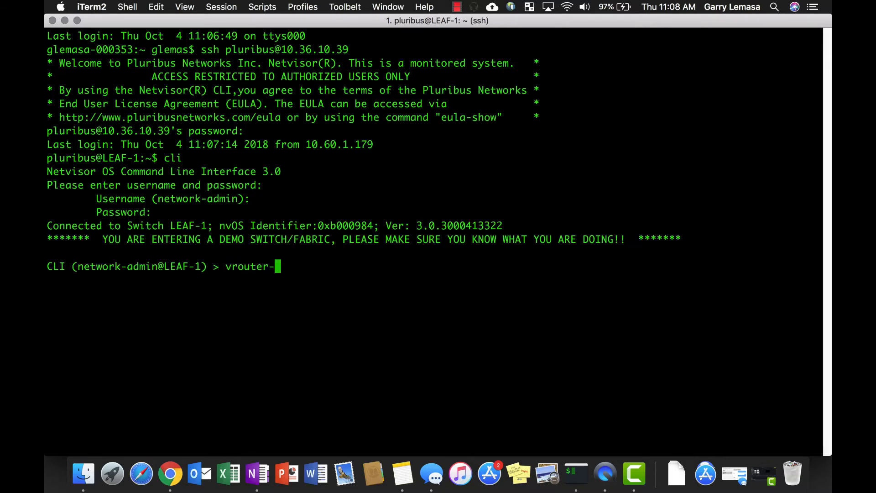
type("show")
key("Return")
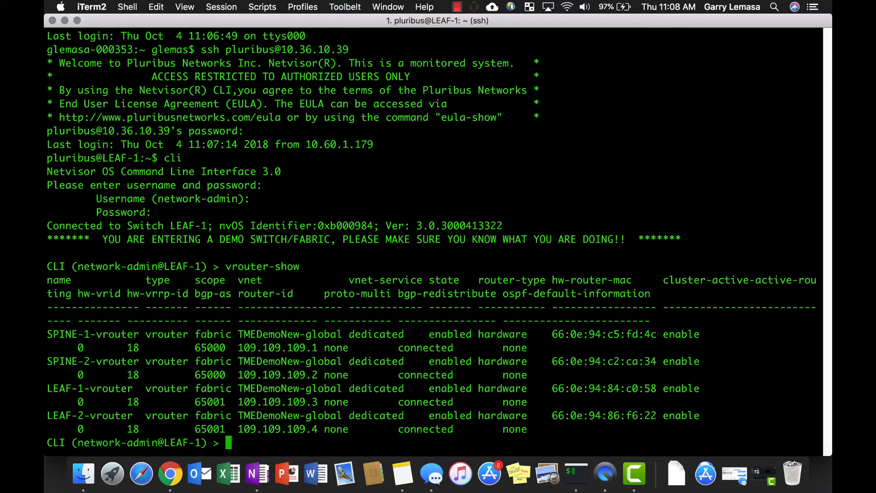
Run vlan-show to list the VLANs configured on the fabric switches.
type("vlan-show")
key("Return")
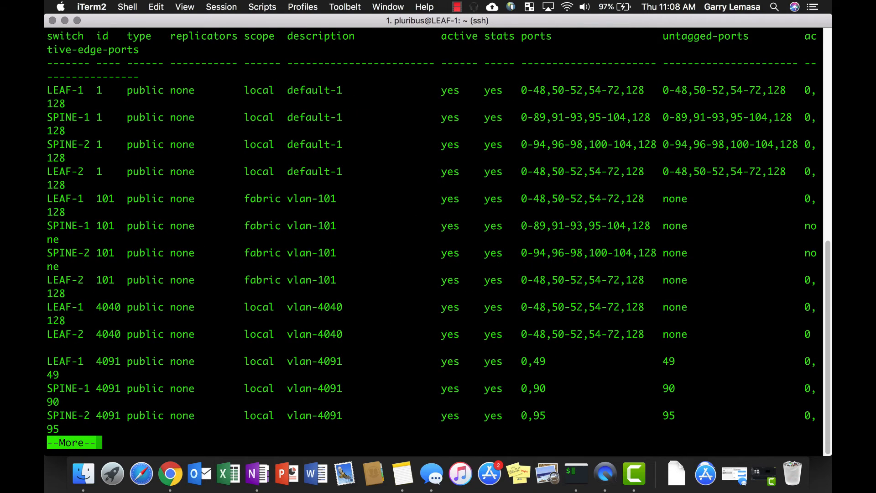